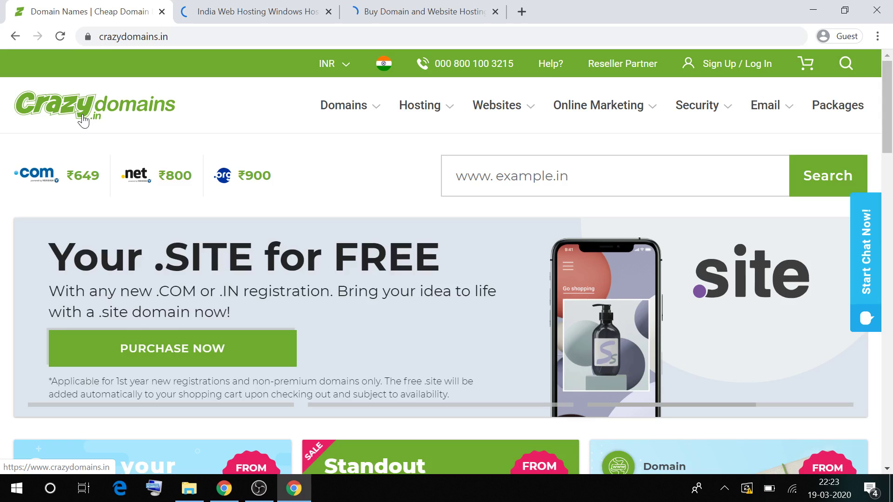
Compare the BigRock home page prices (.COM at ₹799), then return to the Crazy Domains tab.
click(395, 6)
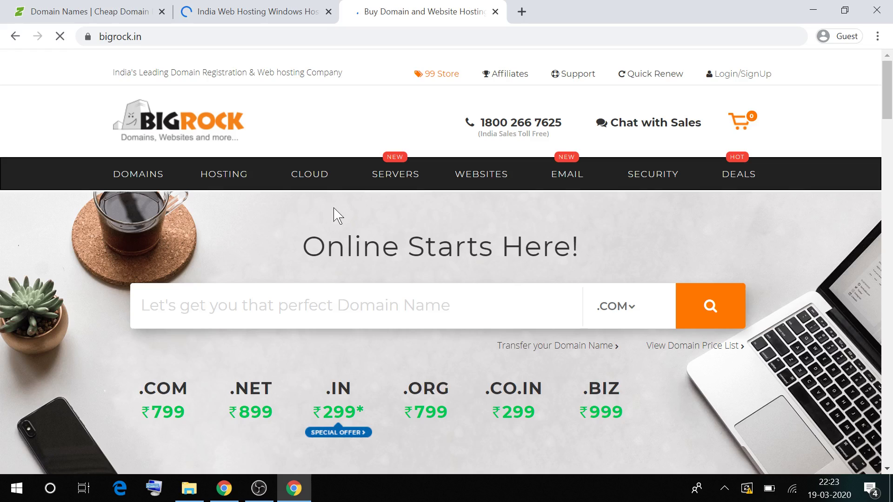
key(ctrl+Tab)
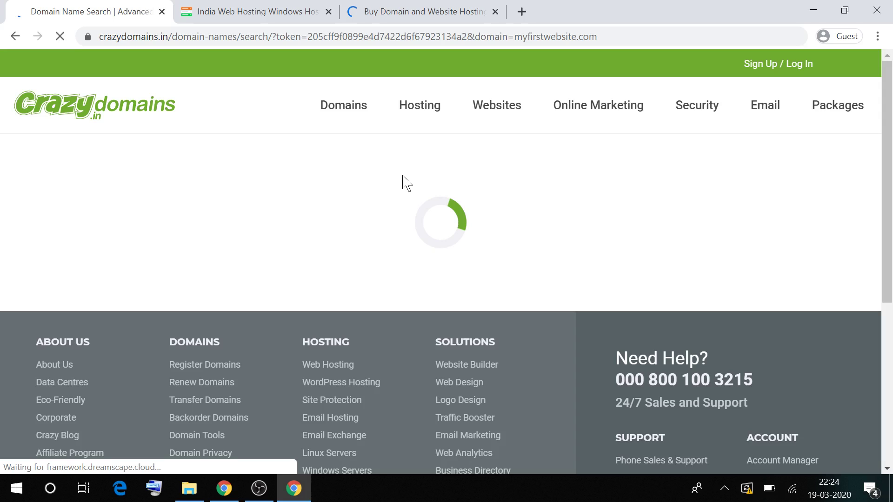
Review the 'domain is Registered' result for the .com and the myfirstwebsite.org.in suggestion.
triple_click(403, 183)
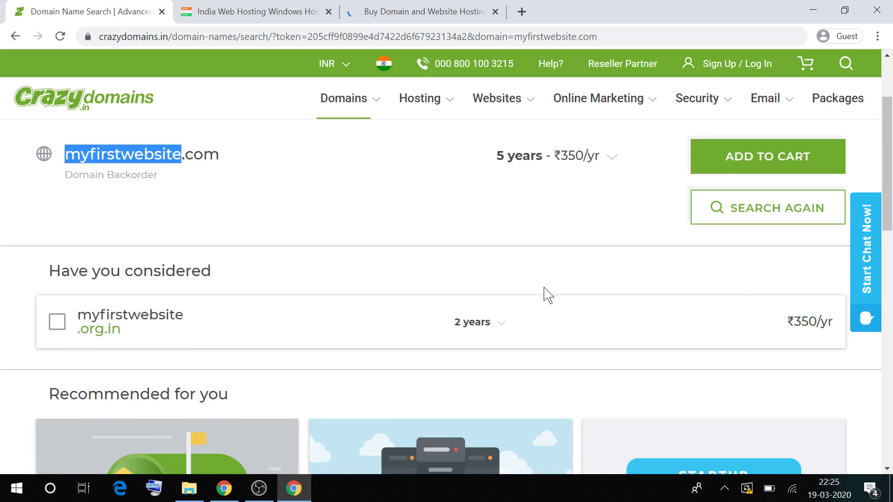
scroll(544, 287, up, 1)
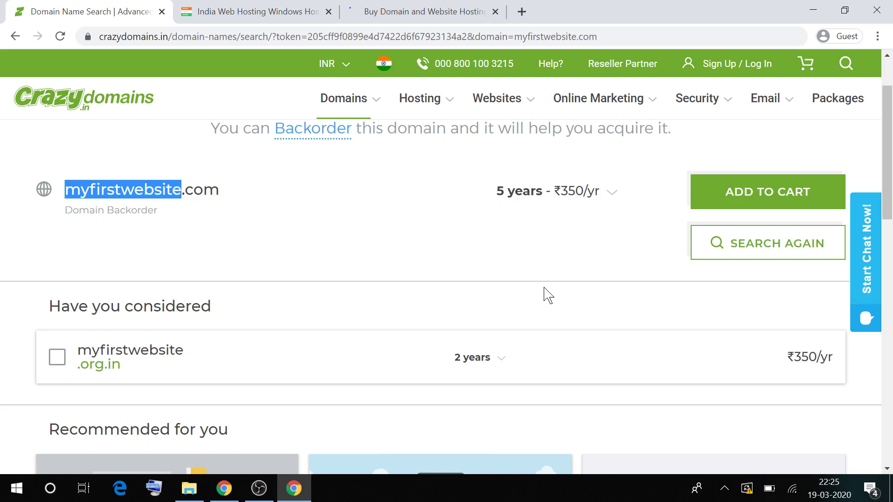
scroll(448, 290, up, 2)
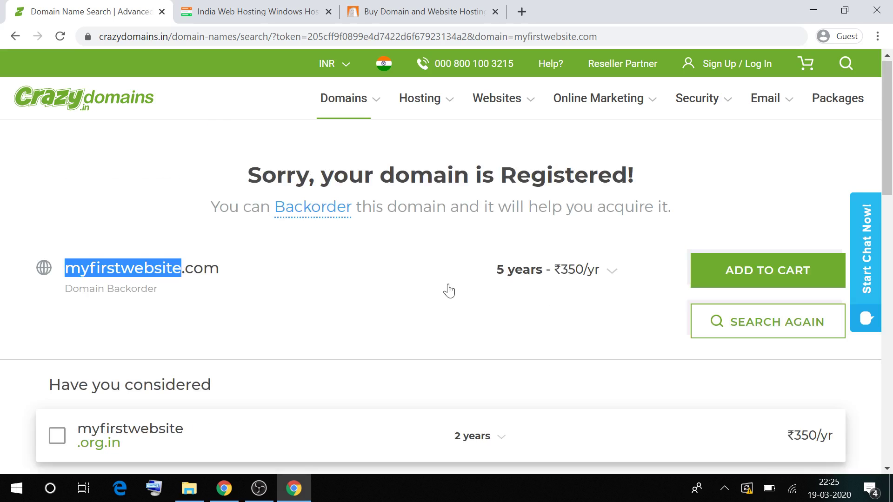
scroll(449, 291, down, 2)
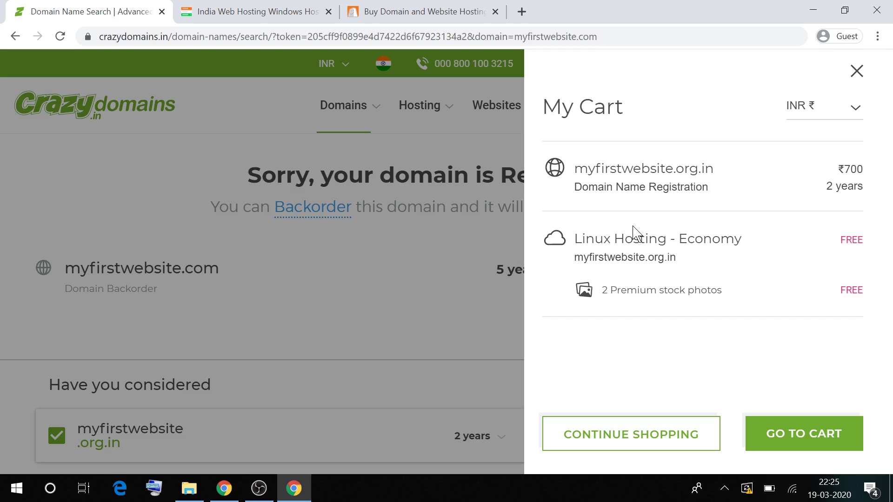
Check the cart's myfirstwebsite.org.in domain and Economy hosting plan, then go to the full cart.
double_click(623, 257)
double_click(130, 36)
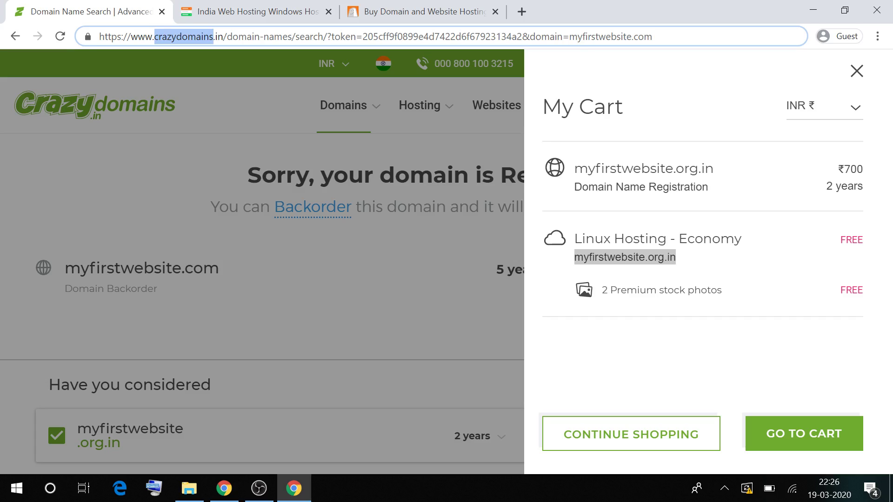
double_click(709, 239)
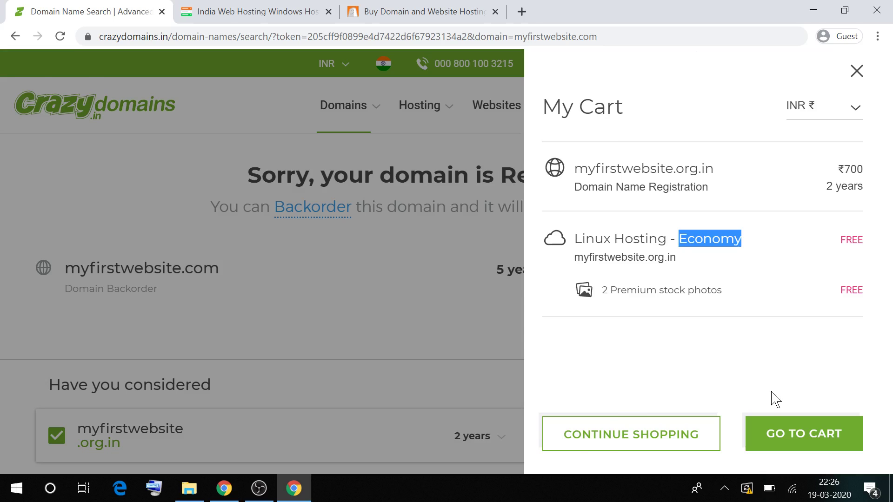
click(437, 281)
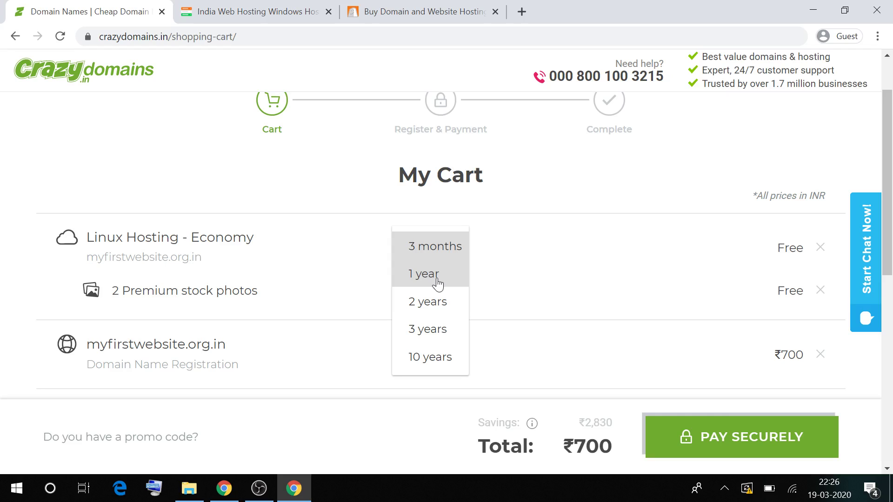
Set the hosting period to 1 year.
click(437, 277)
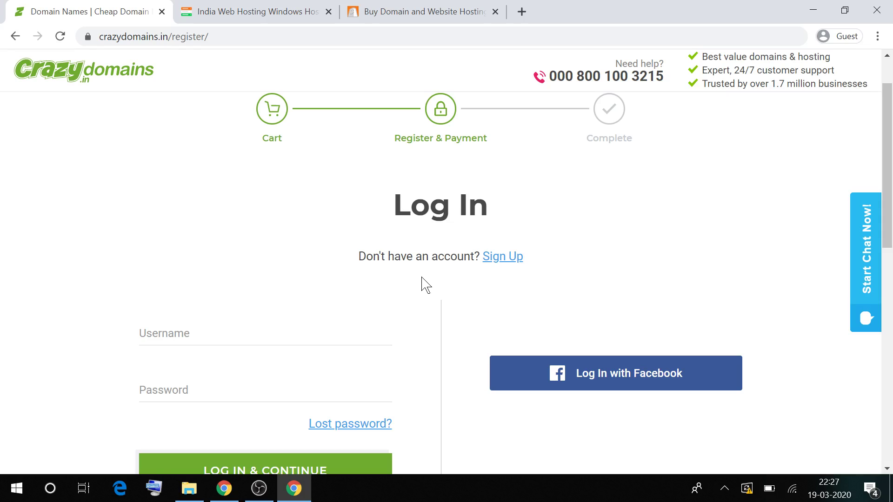
Sign up a new customer account with full name, e-mail, username and password.
click(503, 256)
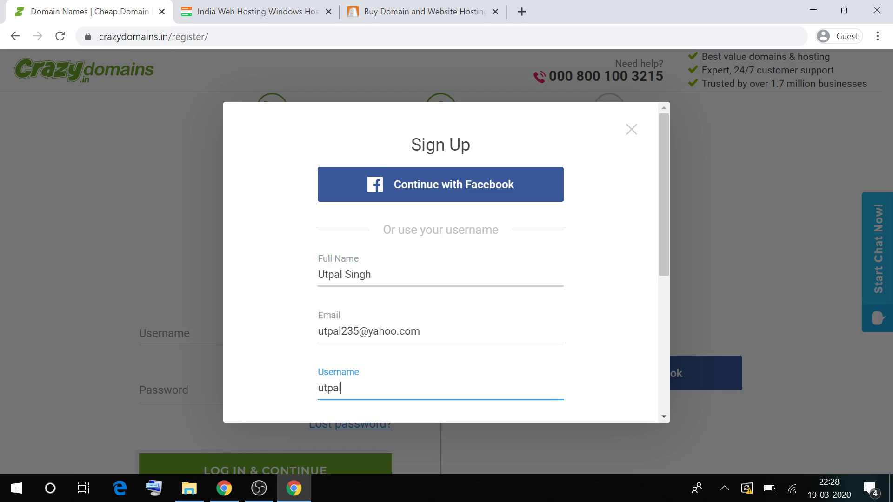
text(23)
click(458, 372)
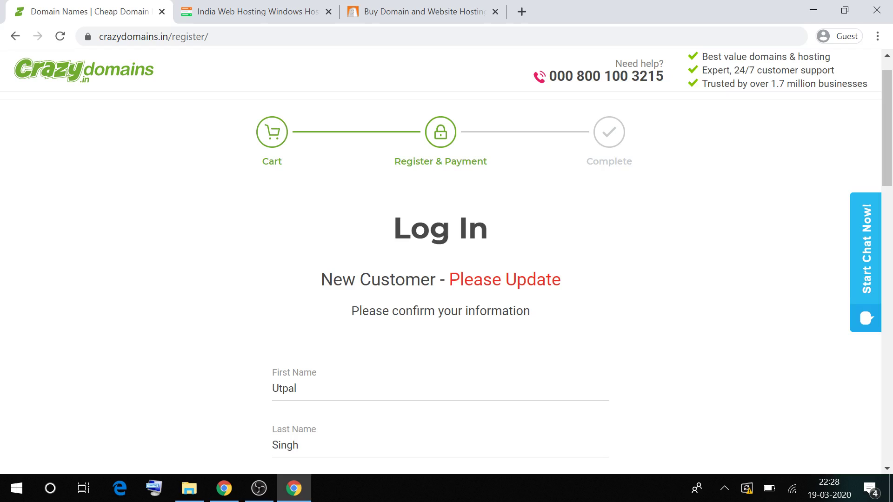
Enter the customer's street address, city and postcode in the contact form.
scroll(371, 322, down, 3)
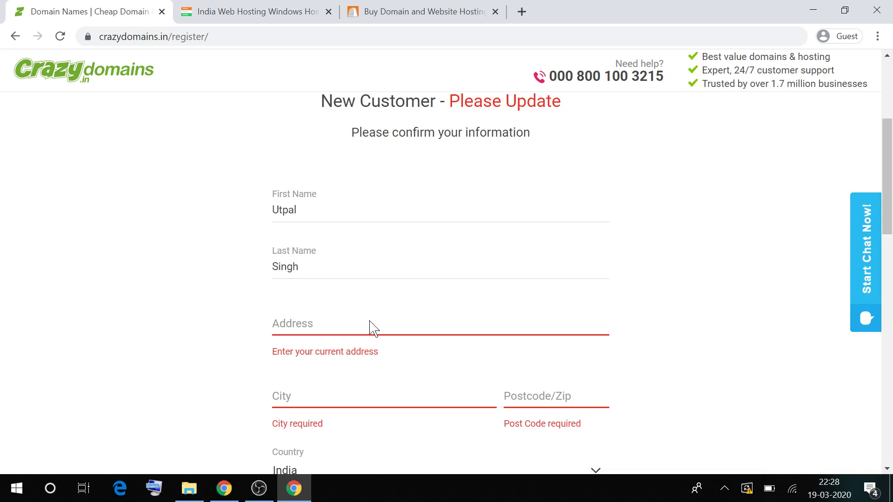
click(371, 328)
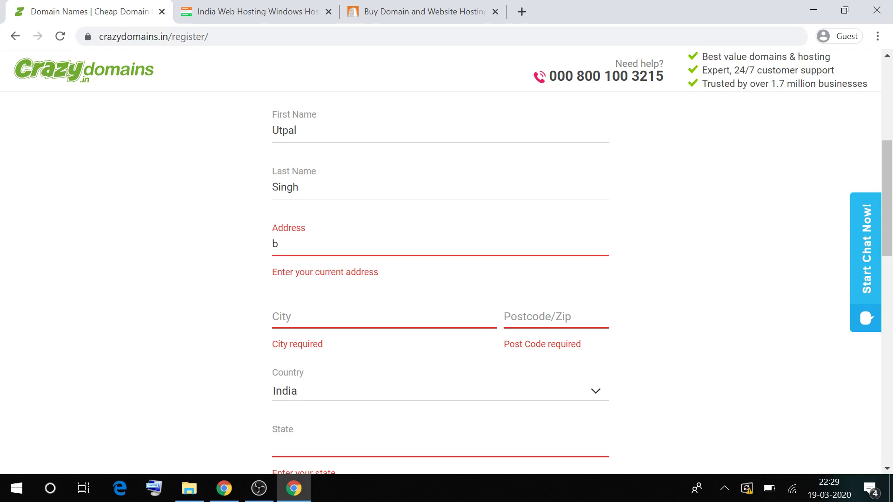
key(Tab)
text(m)
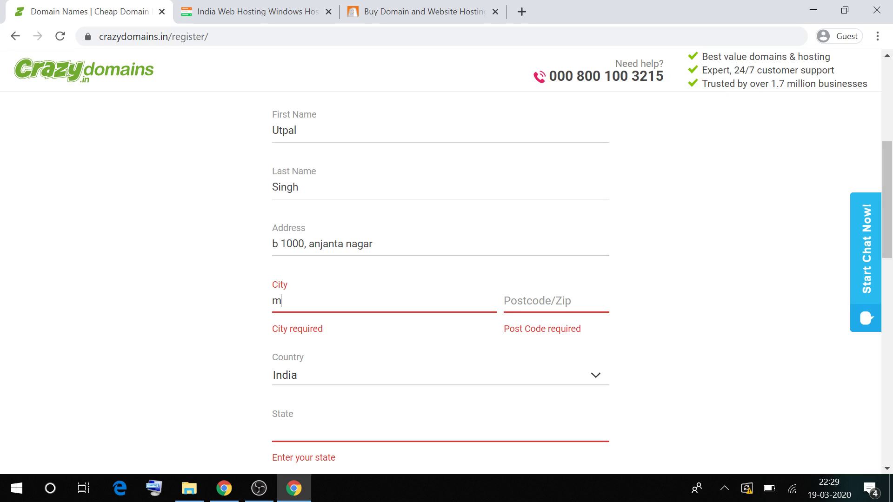
text(umbai)
key(Tab)
text(400)
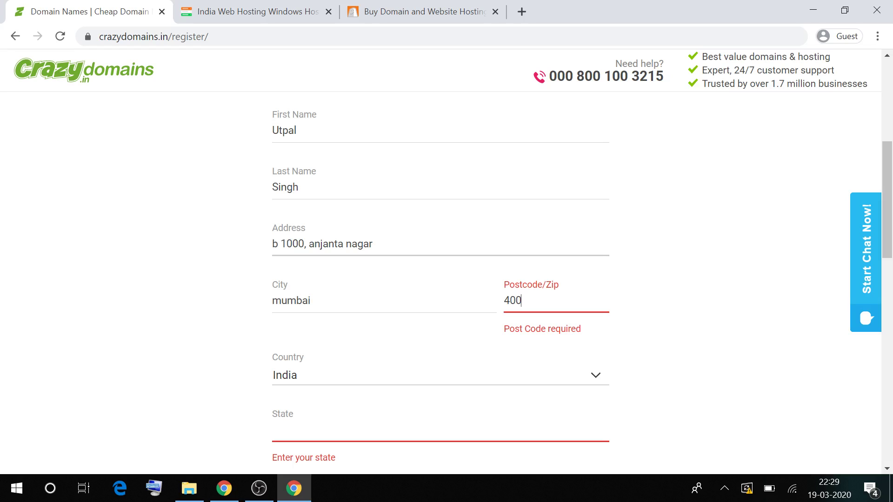
text(001)
Fill in the state and the customer's phone number, then continue the order.
scroll(385, 205, down, 3)
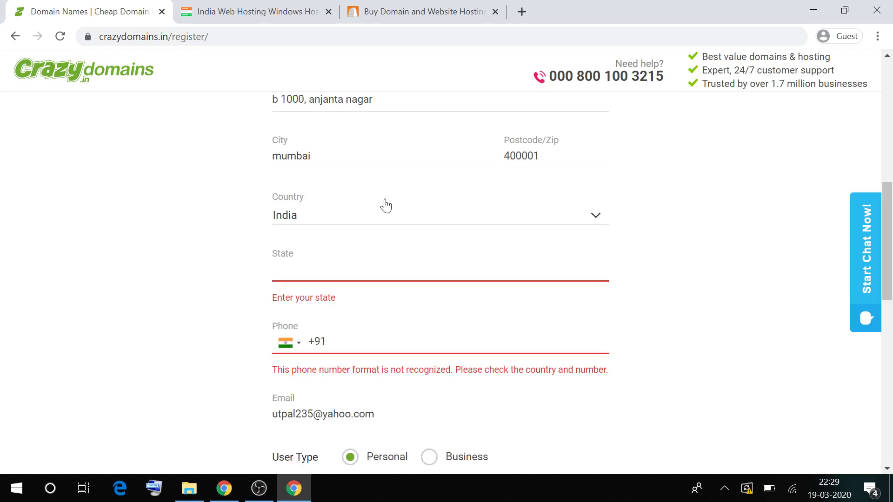
text(Mh)
key(Tab)
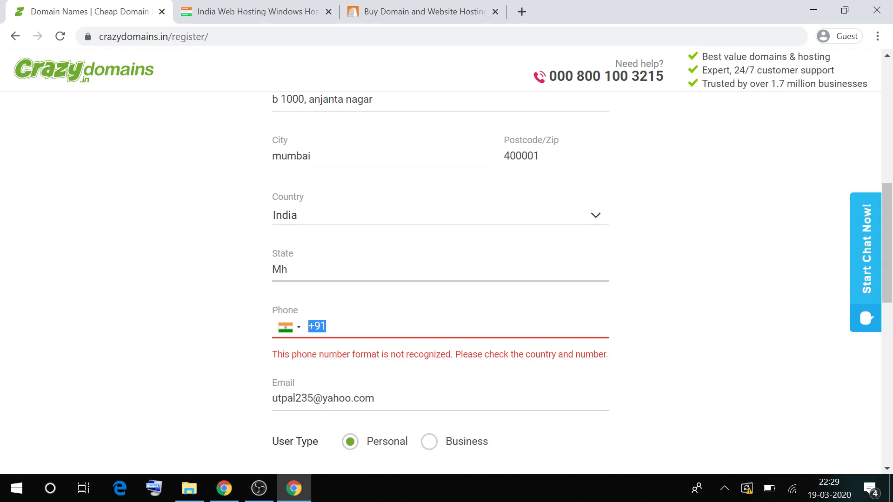
text(8888888)
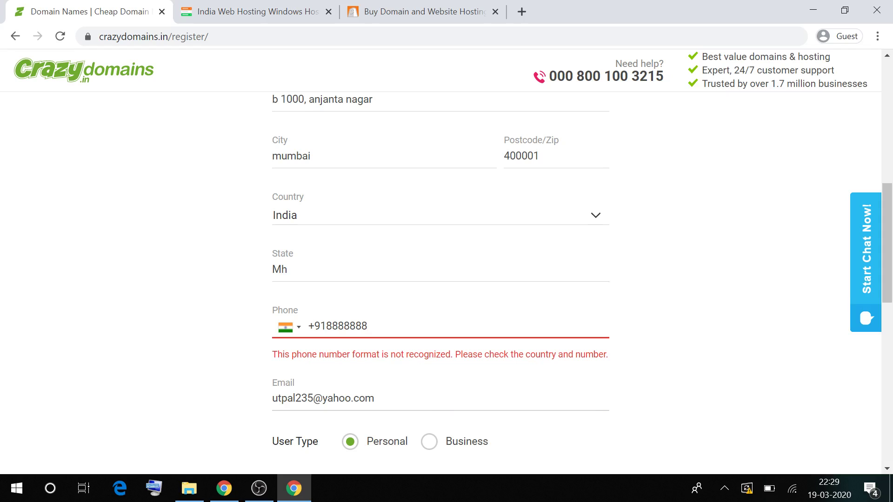
text(8888)
scroll(420, 368, down, 2)
click(417, 396)
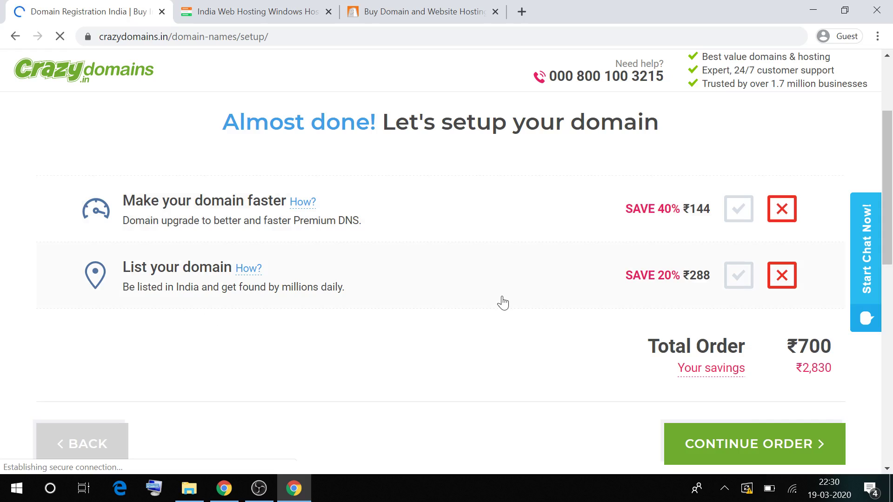
Decline the Premium DNS and domain listing add-ons, keeping the order total at ₹700.
click(738, 275)
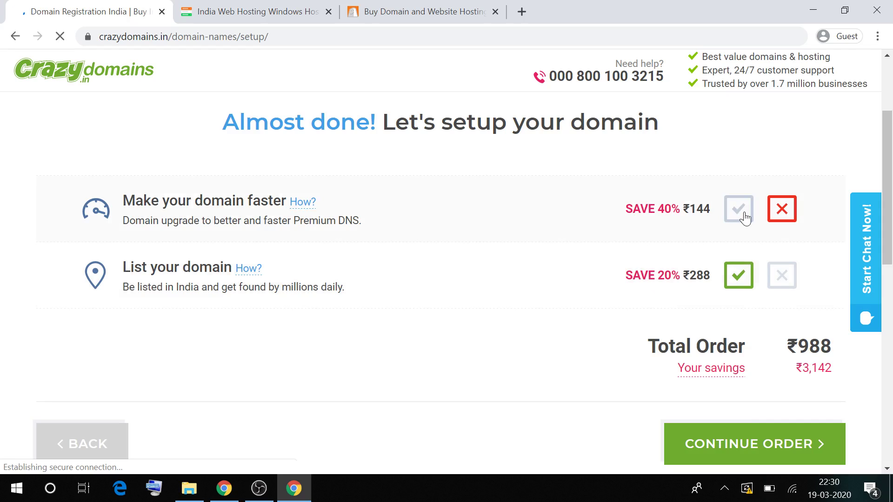
click(782, 267)
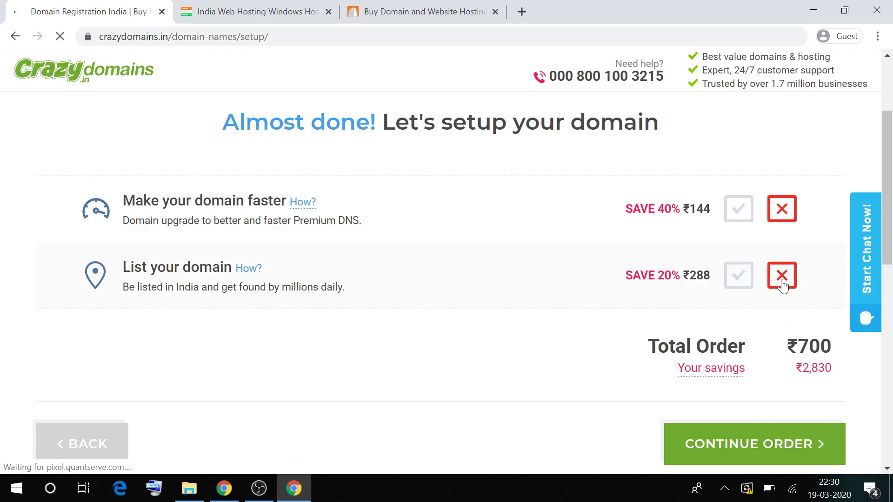
scroll(256, 263, up, 1)
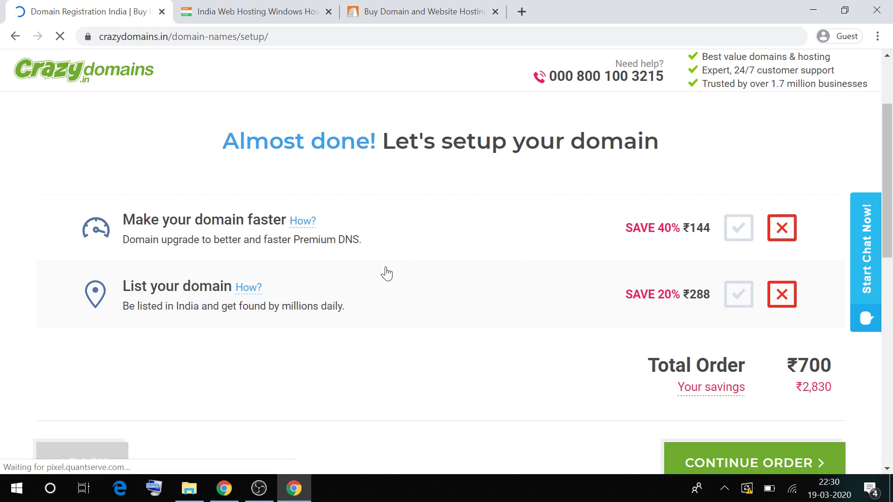
scroll(554, 323, down, 2)
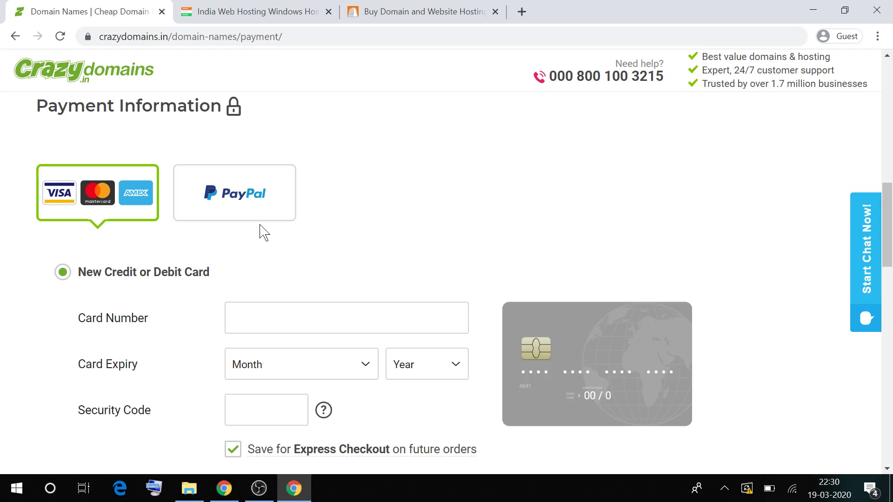
Choose PayPal as the payment method and switch to the hosting.india.to tab.
click(258, 216)
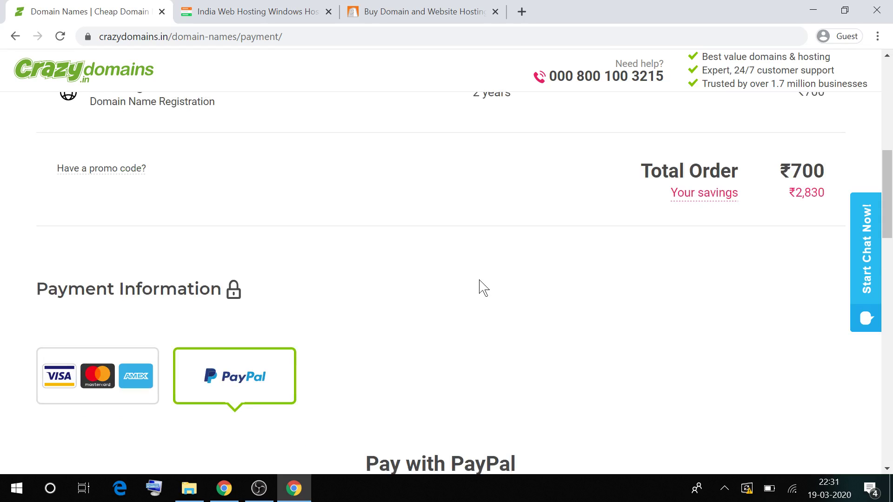
scroll(479, 280, up, 7)
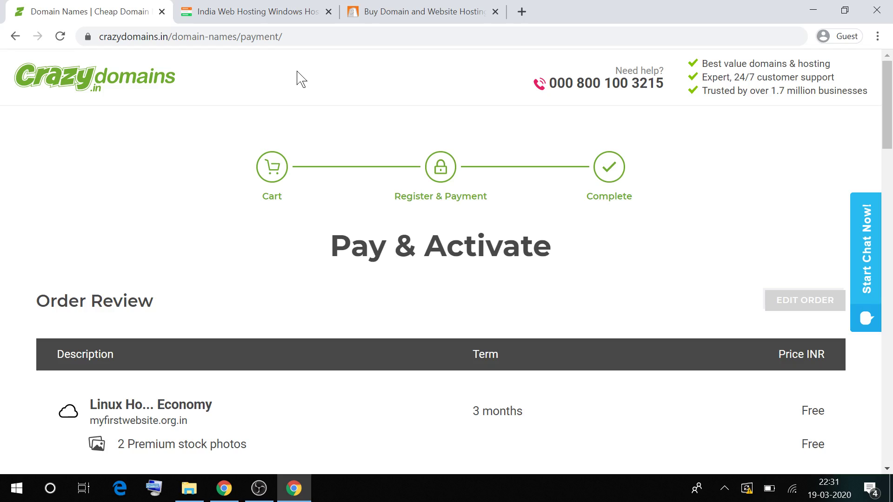
key(ctrl+Tab)
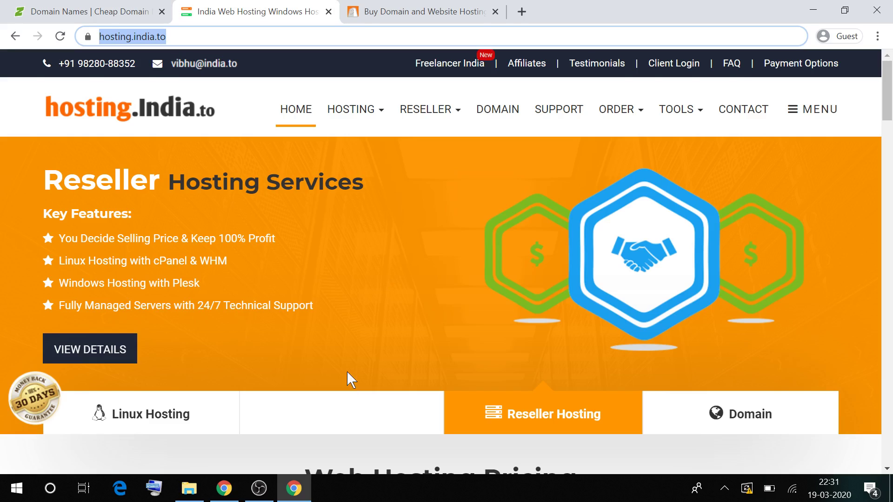
Return to the Crazy Domains Pay & Activate order review.
click(102, 18)
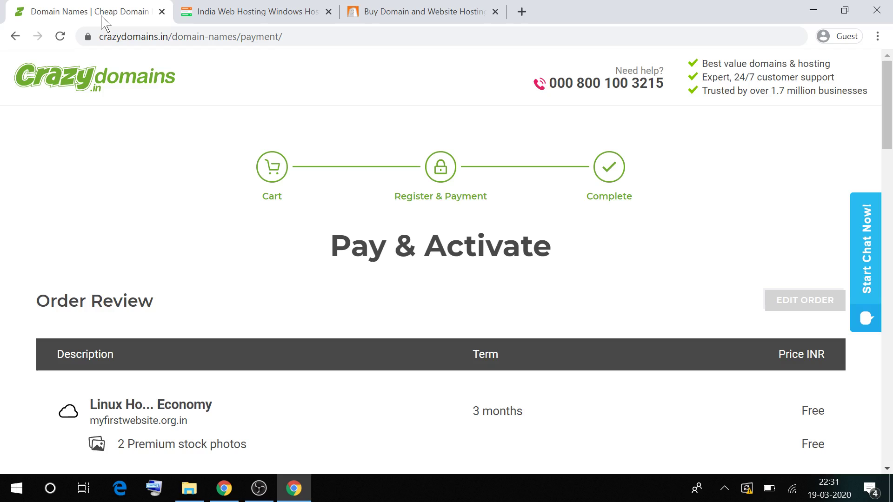
Switch to the hosting.india.to tab to load its domain registration cart.
key(ctrl+Tab)
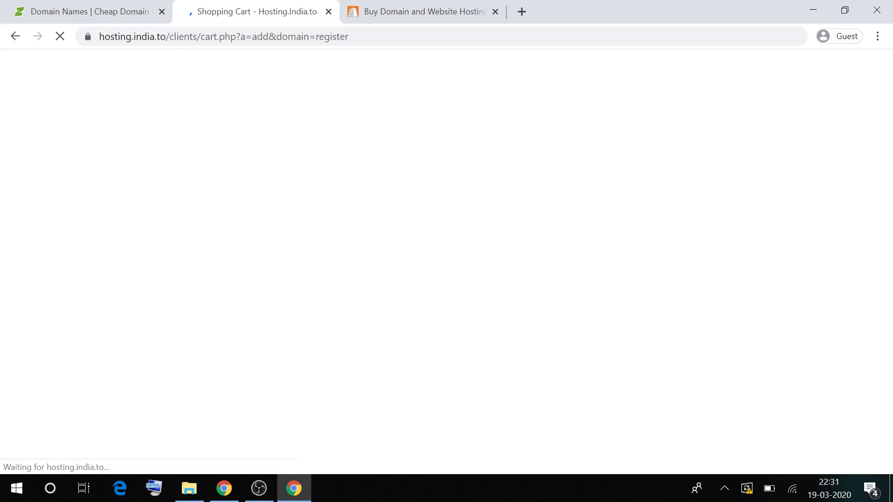
Search hosting.india.to for myfirstweb1234.com and confirm it is available at Rs.650.00.
text(b1234.com)
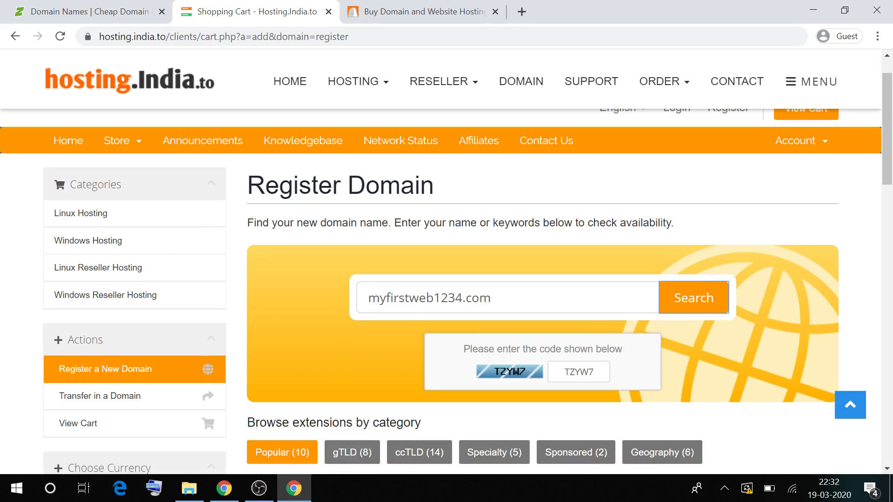
click(706, 290)
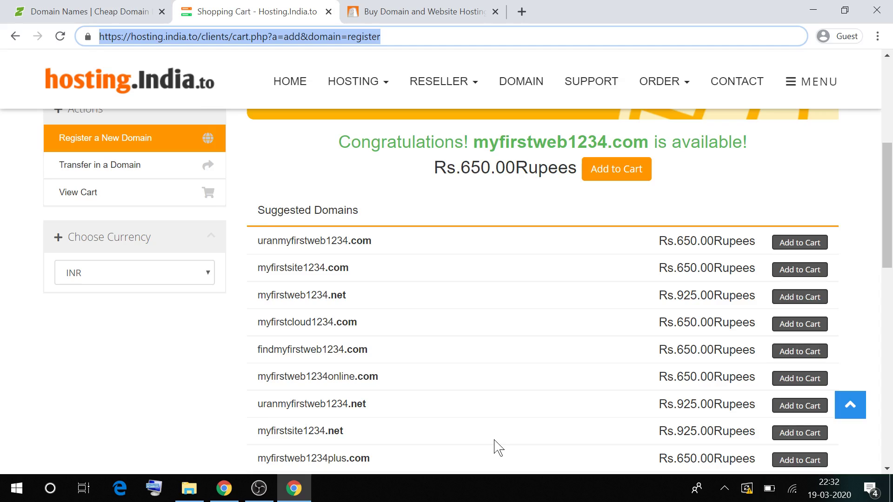
Scroll the suggested domains, including myfirstweb1234.net at Rs.925.00 and myfirstweb1234.org at Rs.850.00.
scroll(494, 440, down, 1)
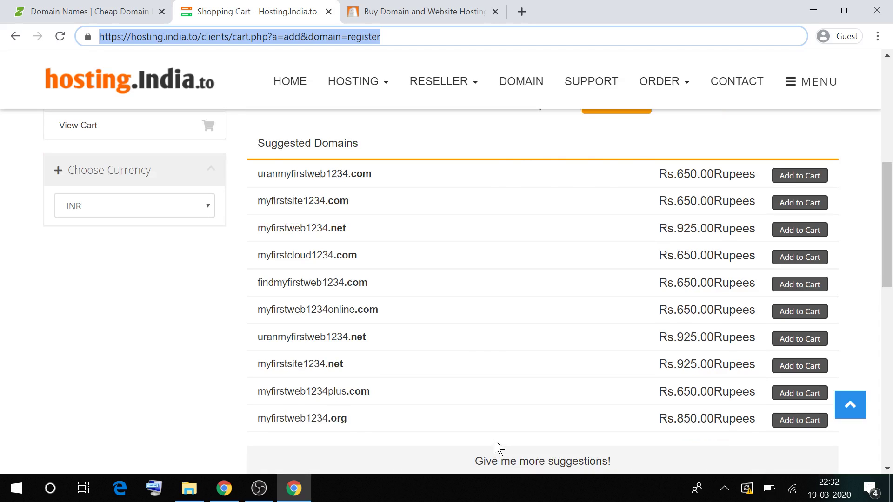
scroll(494, 440, up, 5)
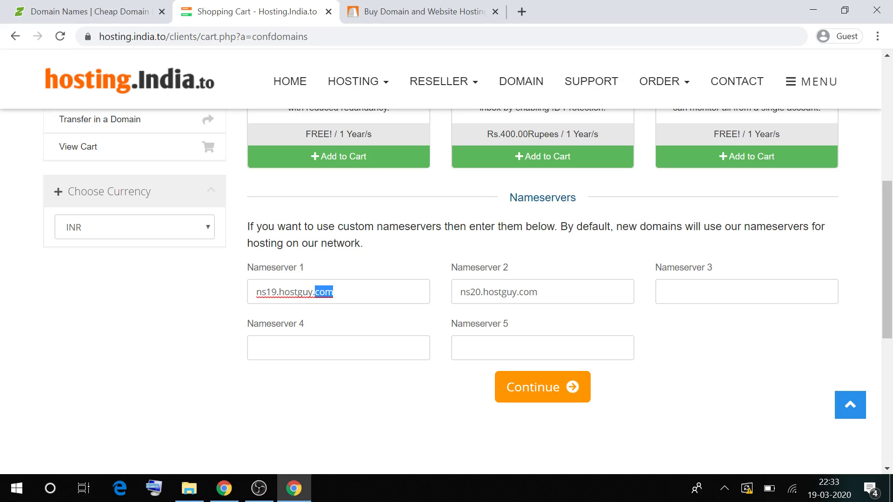
scroll(542, 279, up, 2)
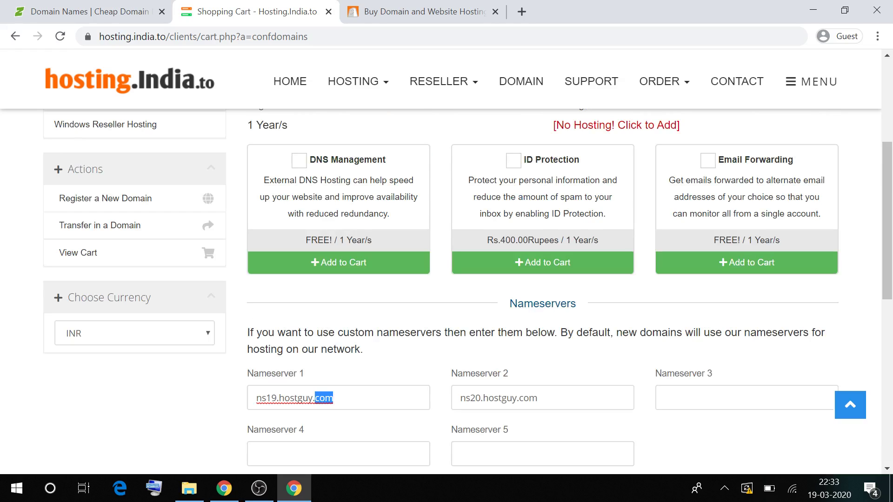
scroll(447, 260, up, 5)
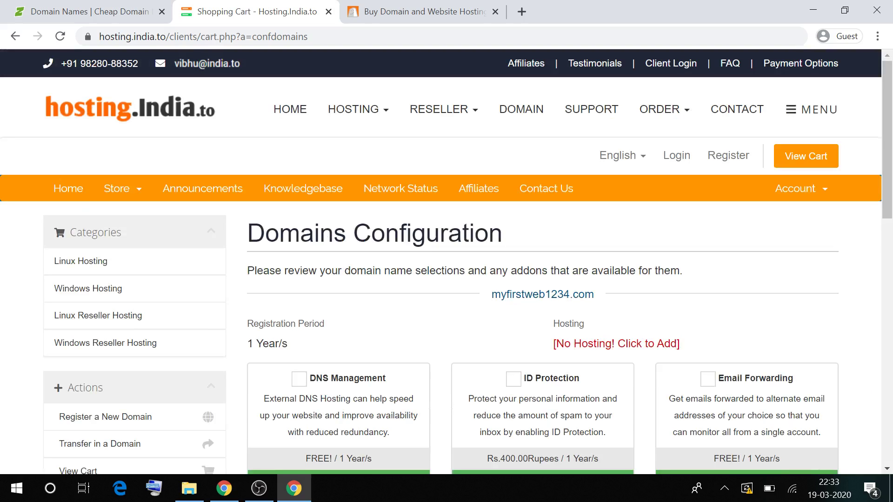
double_click(542, 295)
key(ctrl+l)
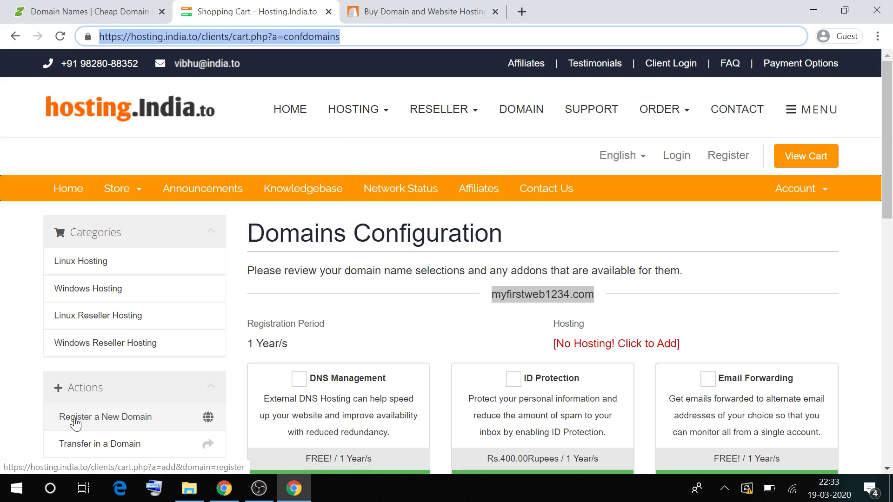
scroll(75, 422, down, 5)
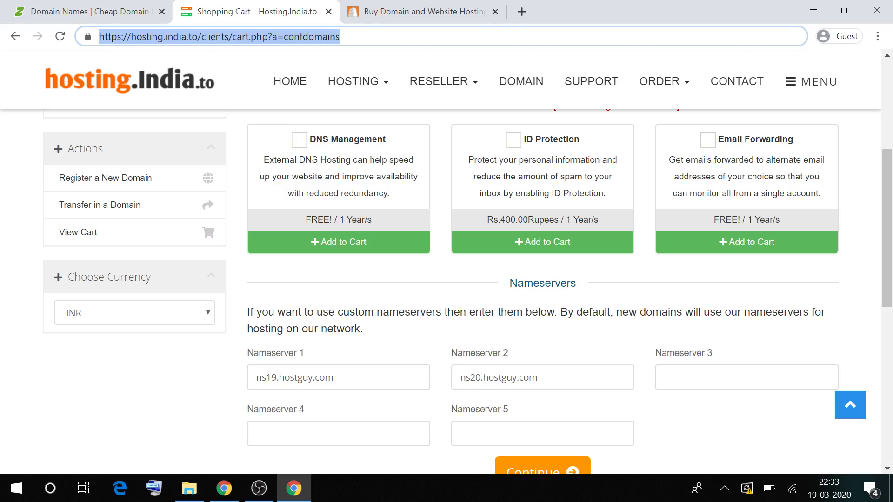
scroll(466, 352, down, 3)
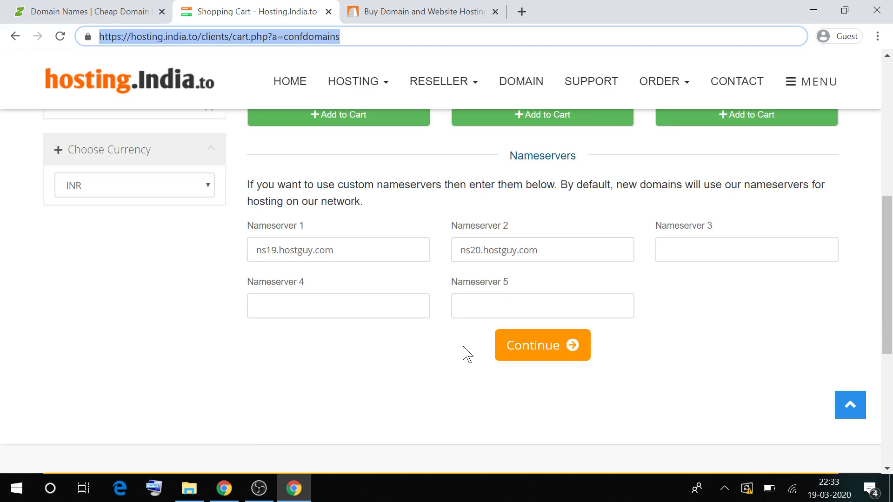
click(531, 356)
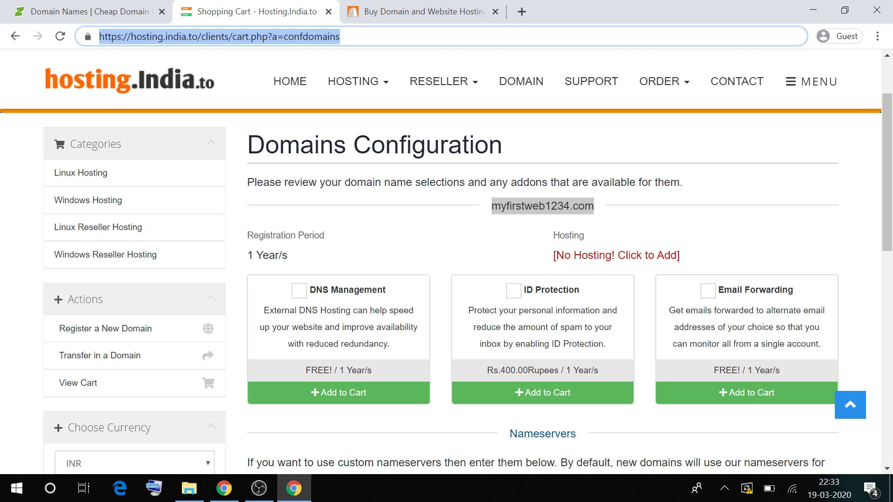
On BigRock, enter myweb12345 in the domain search box.
click(428, 10)
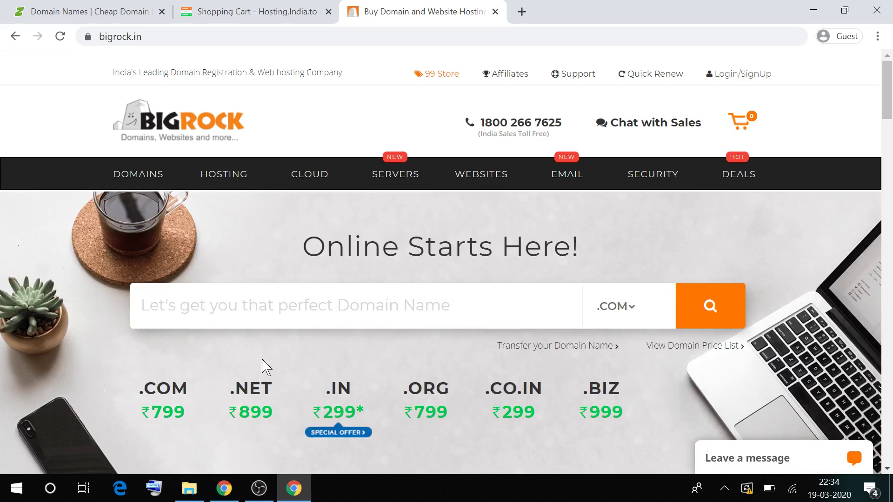
text(my)
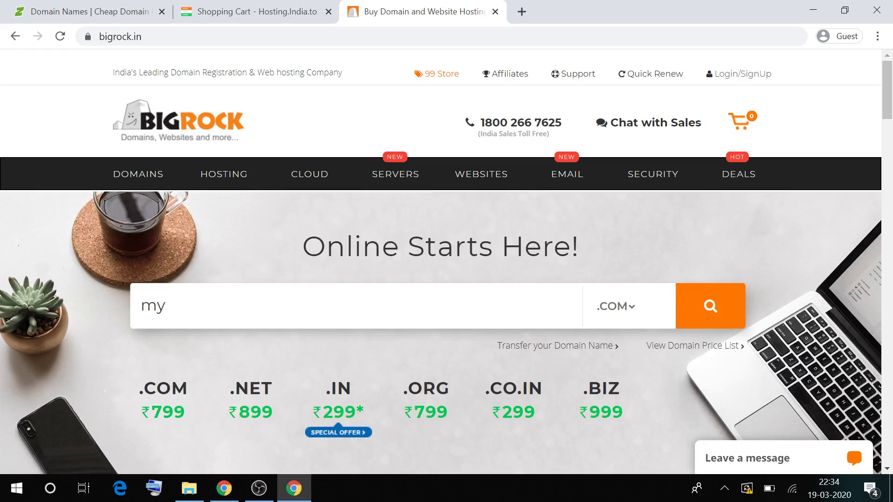
text(web12345)
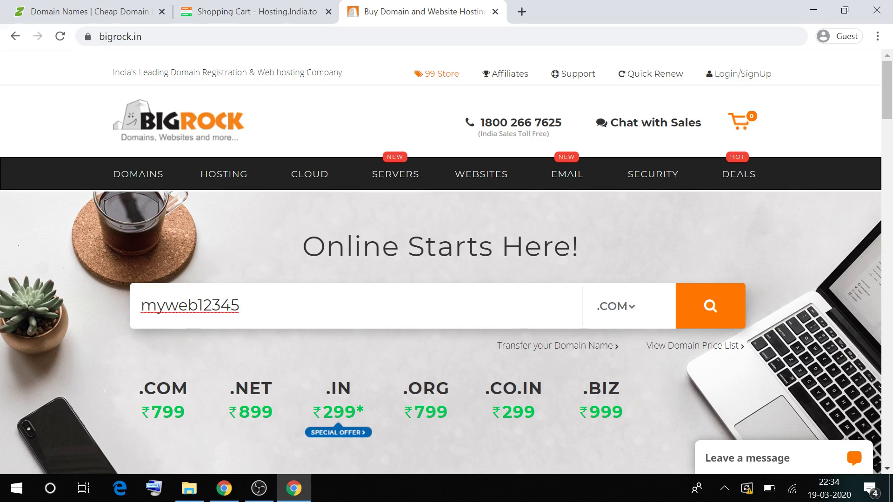
key(ctrl+a)
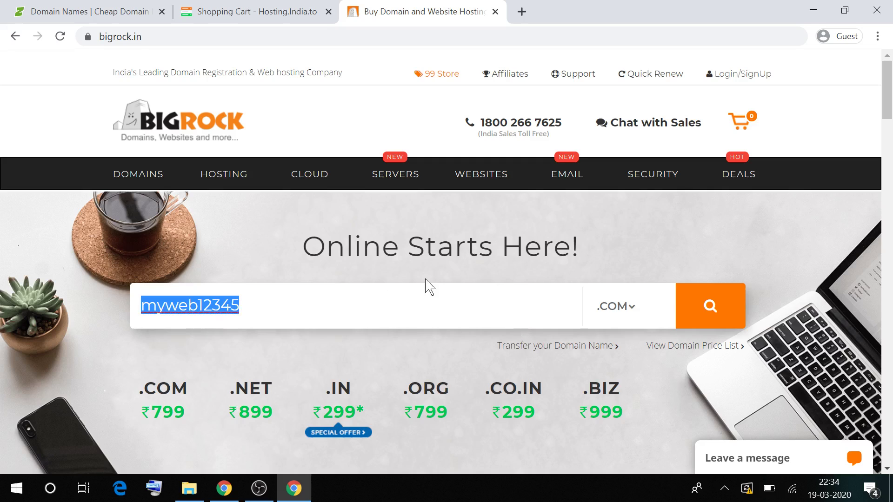
Add the org and in extensions so com, net, in, store and org are checked.
click(628, 310)
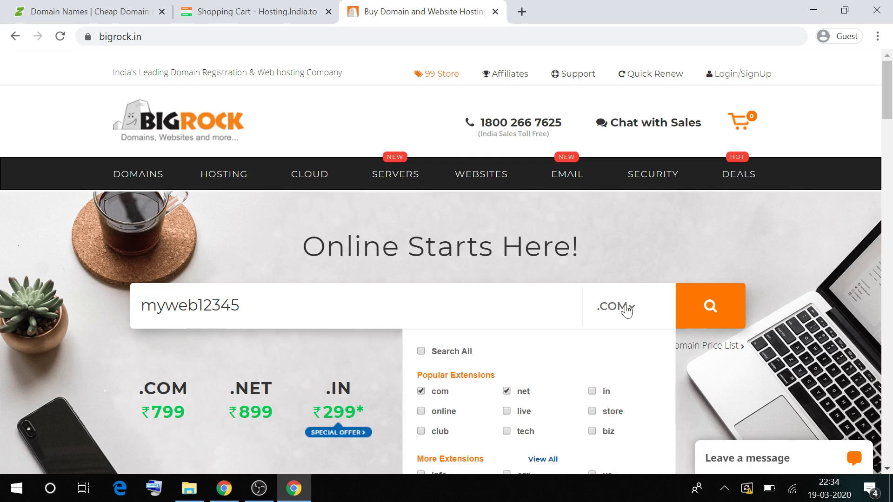
scroll(627, 310, down, 3)
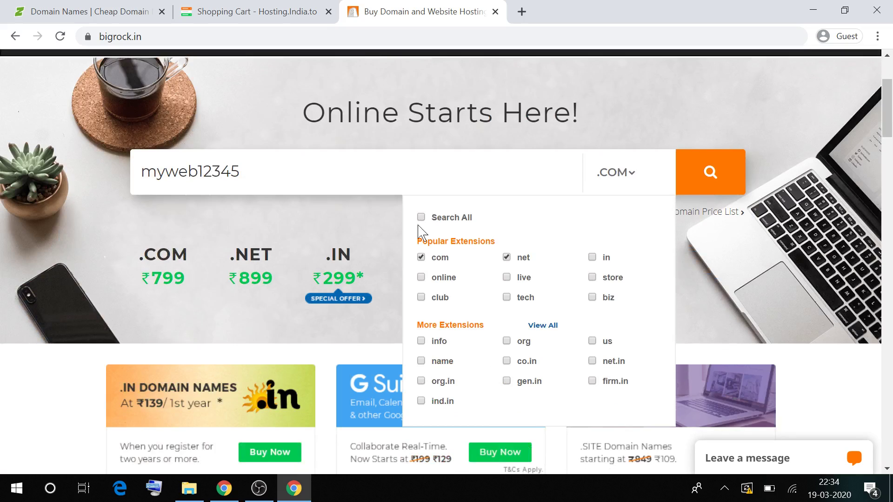
click(508, 342)
click(597, 256)
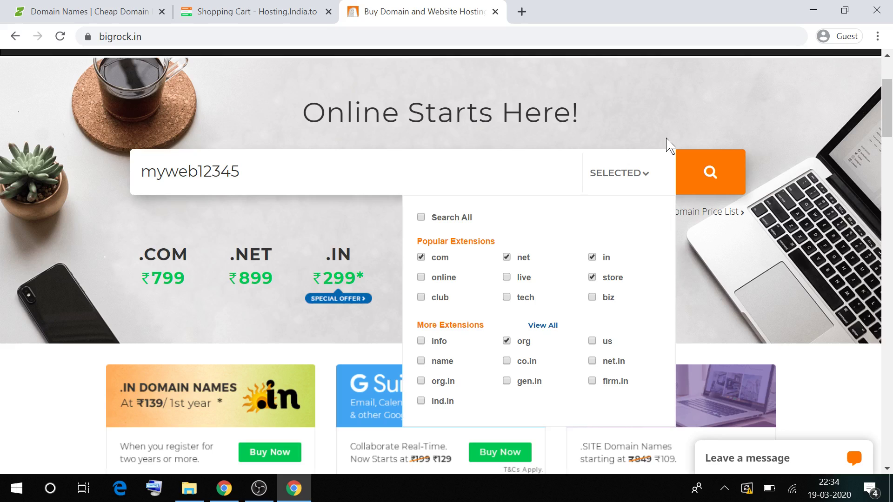
click(658, 171)
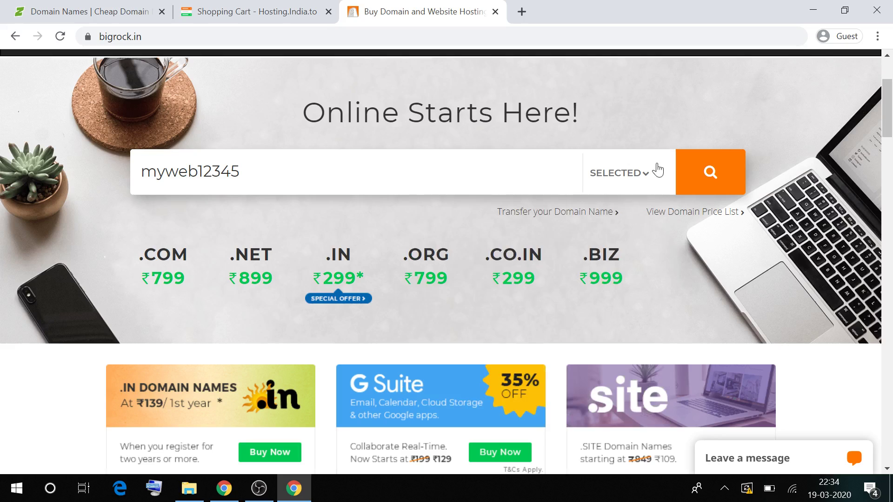
click(711, 175)
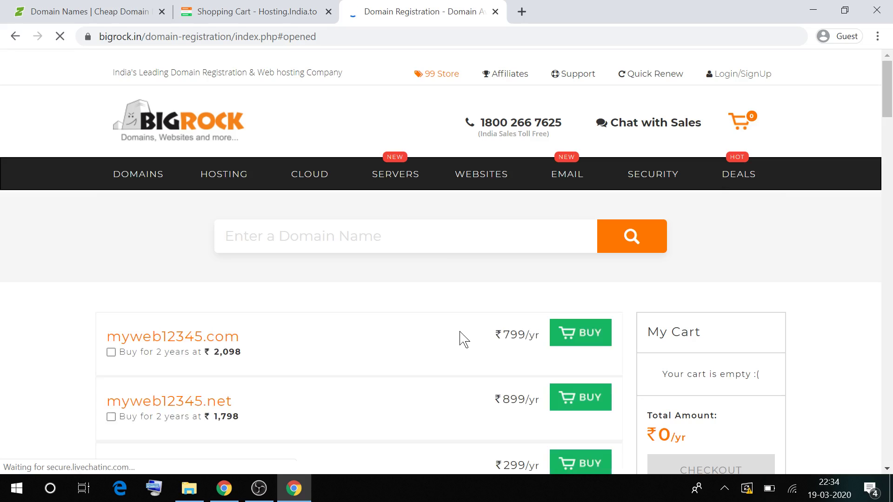
Review the myweb12345.com result at ₹799/yr and the business email offer in the cart.
triple_click(172, 336)
double_click(223, 336)
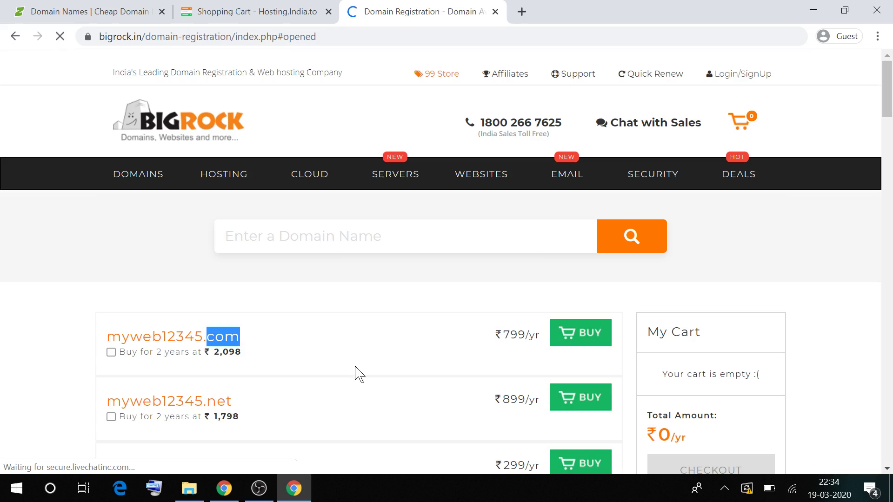
scroll(412, 439, down, 1)
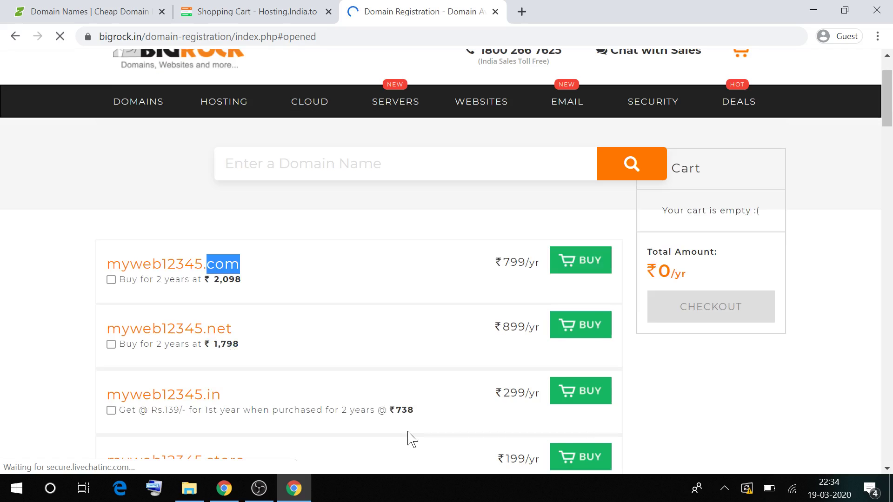
scroll(412, 440, down, 1)
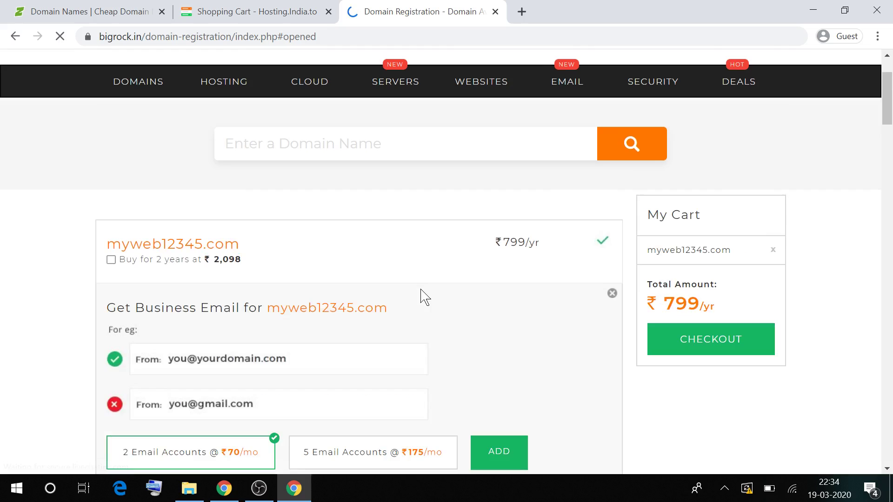
scroll(420, 297, down, 1)
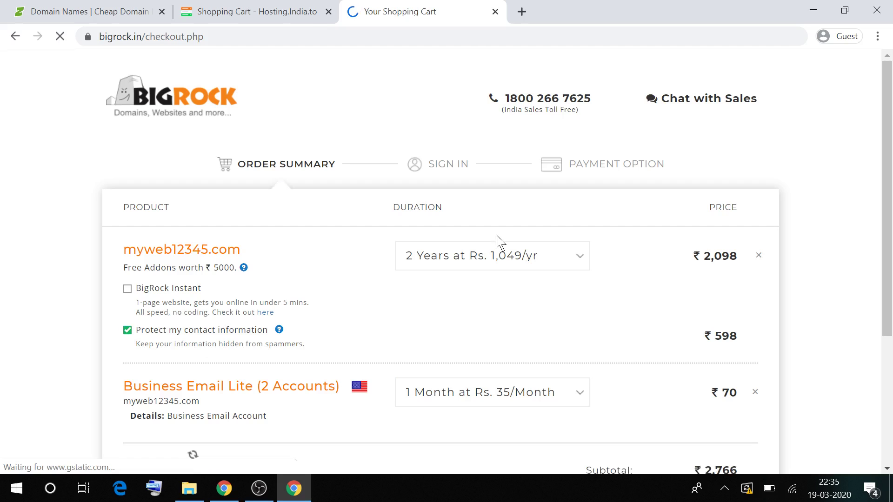
Remove Business Email Lite from the BigRock cart.
click(492, 256)
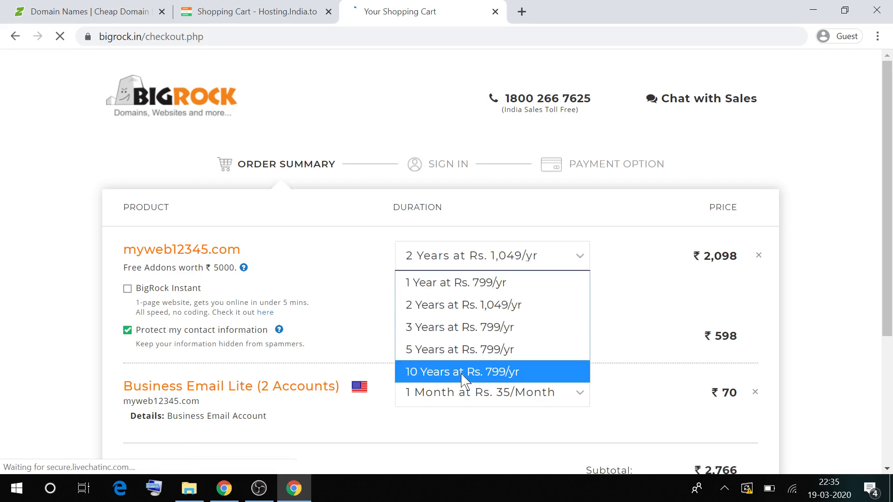
scroll(759, 317, down, 2)
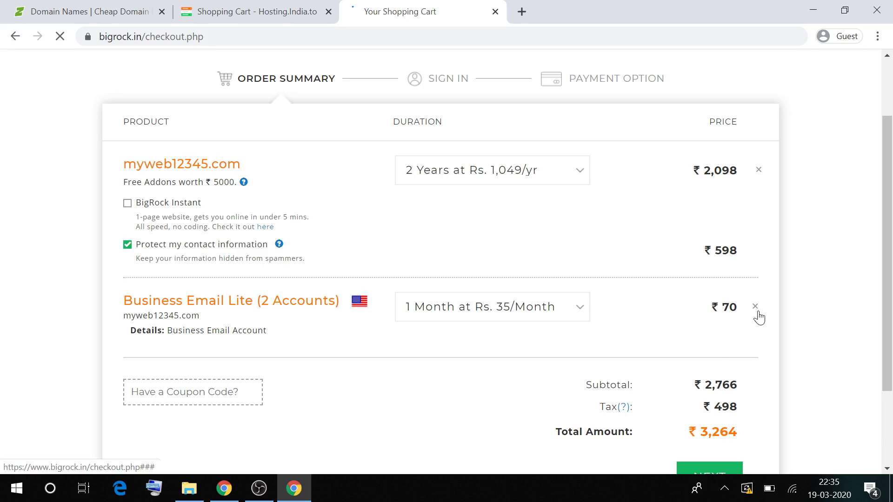
click(757, 313)
scroll(658, 302, down, 1)
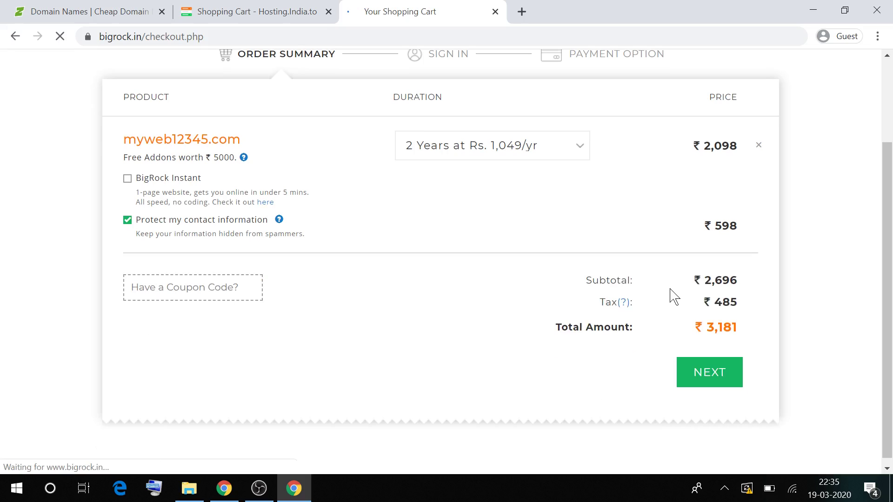
Check the hosting.india.to cart subtotal for comparison.
click(297, 12)
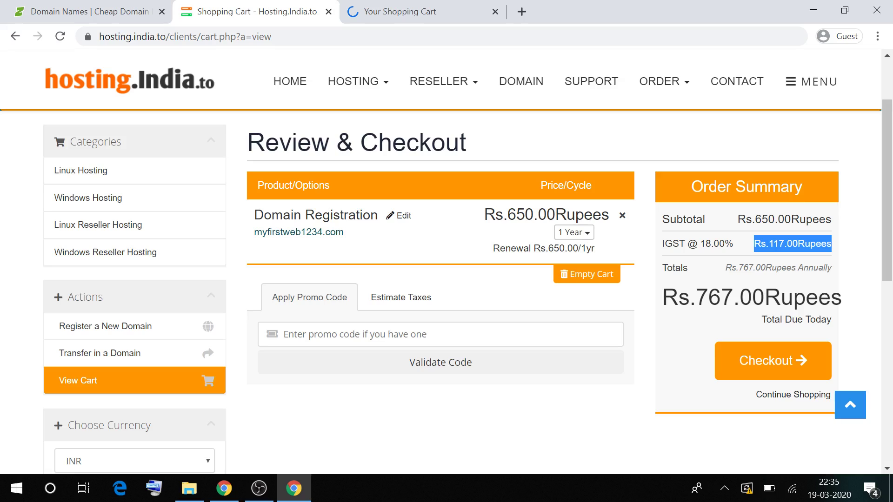
double_click(793, 219)
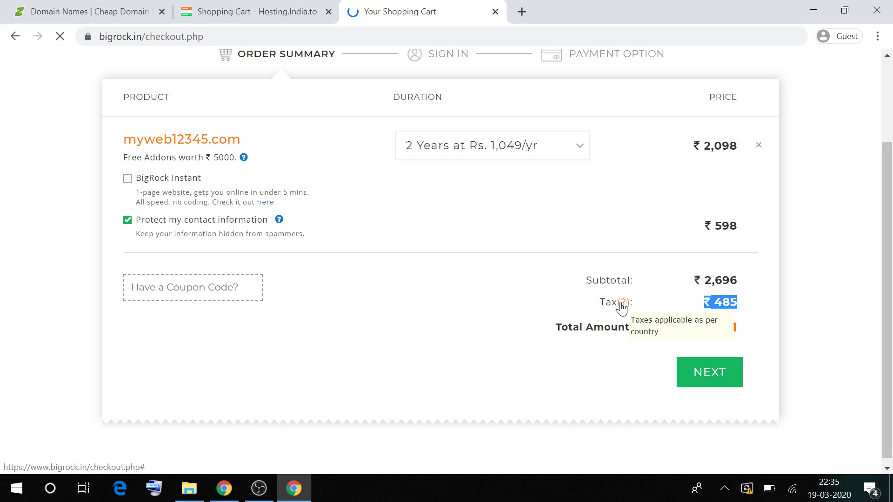
scroll(497, 249, up, 2)
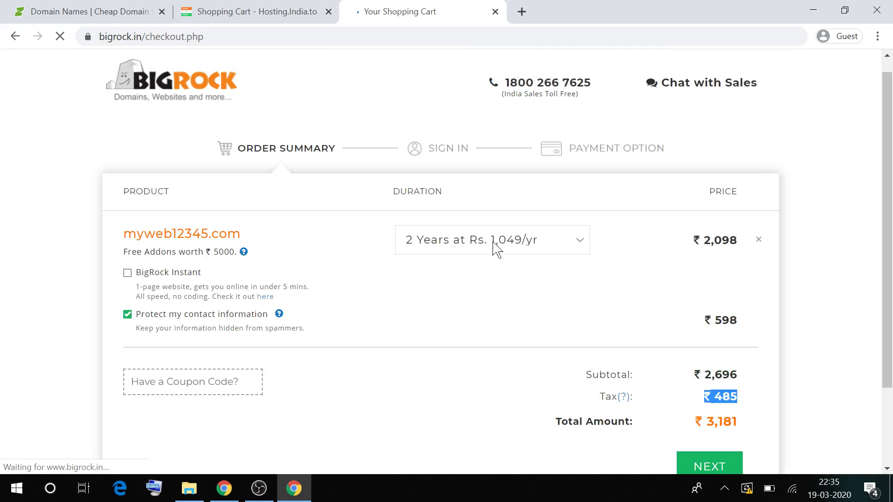
Set myweb12345.com to 1 year without contact protection, totalling ₹943, and compare with hosting.india.to.
click(497, 248)
click(491, 273)
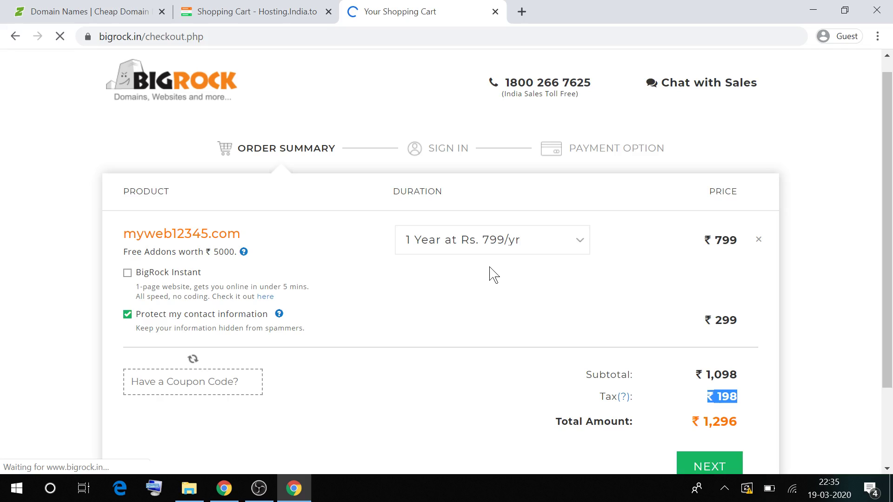
scroll(493, 275, down, 1)
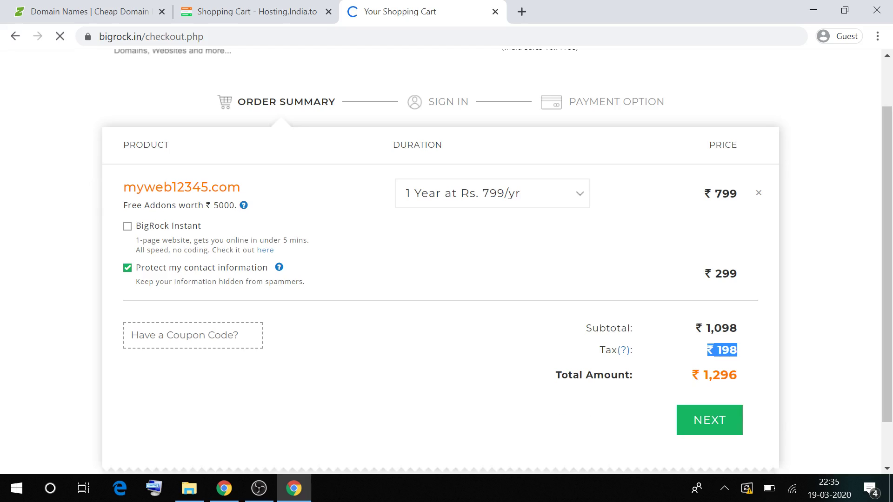
click(128, 269)
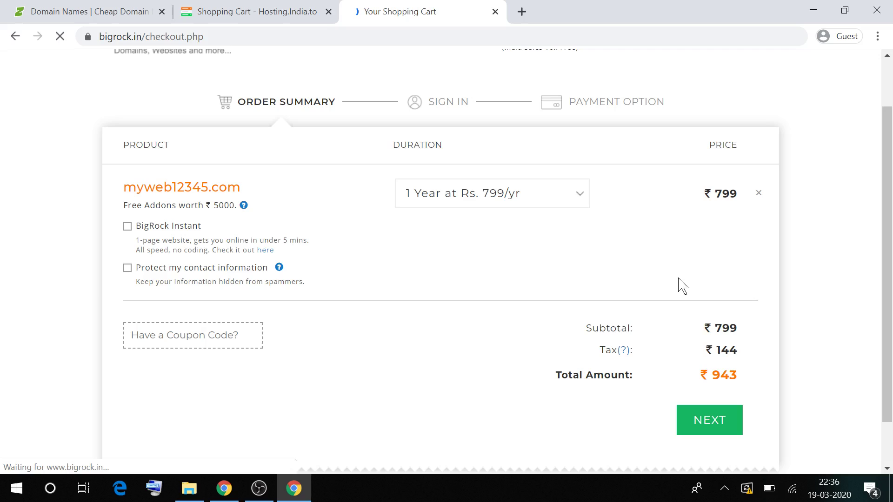
click(232, 11)
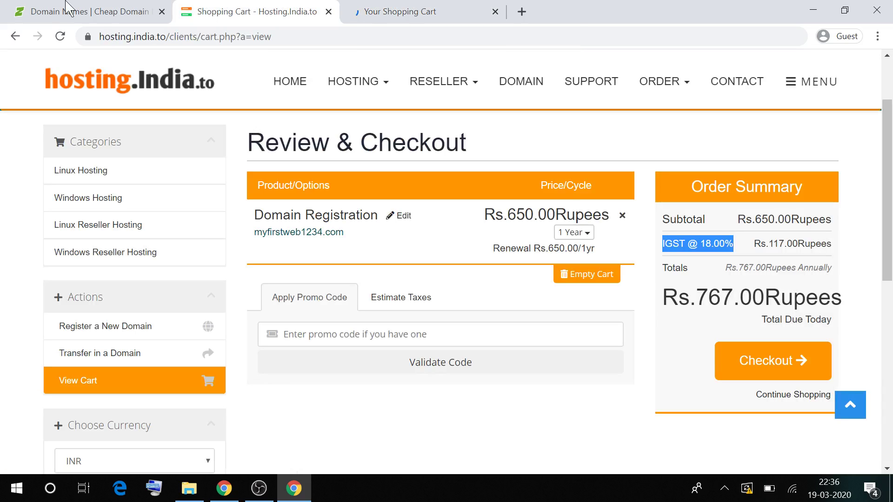
Compare Crazy Domains' ₹700 order review against hosting.india.to's Rs.767.00 cart.
click(69, 7)
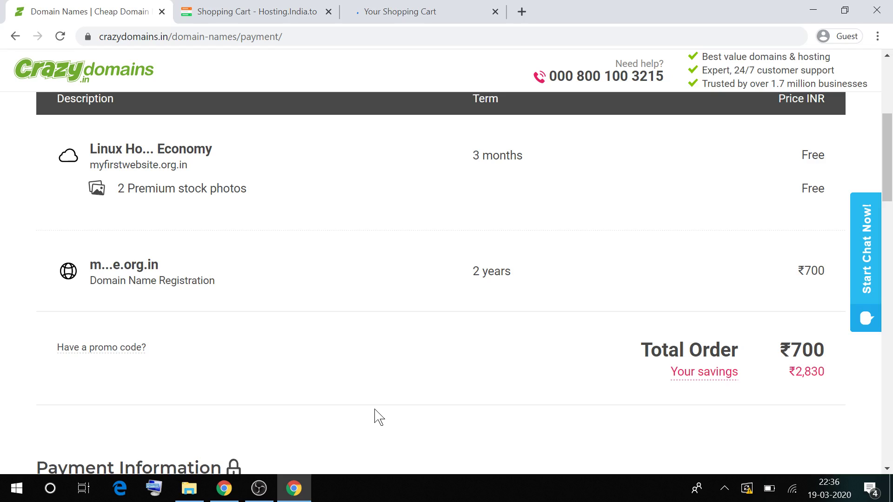
scroll(379, 417, down, 2)
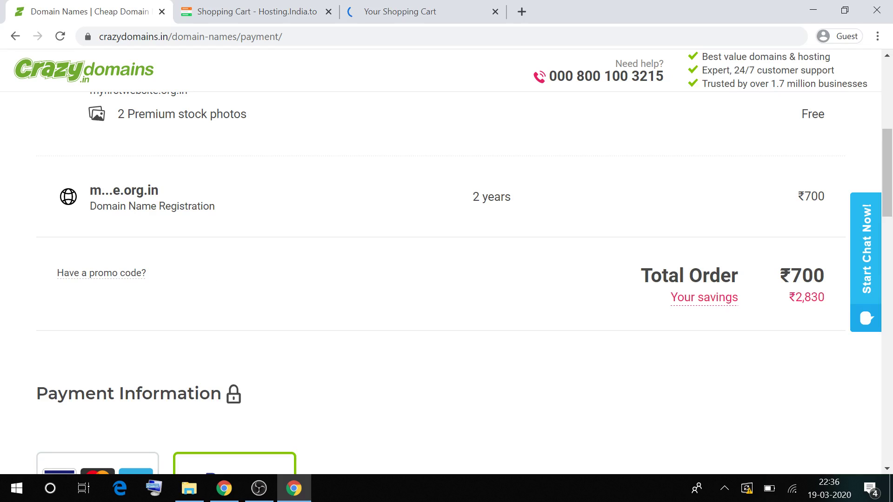
click(298, 7)
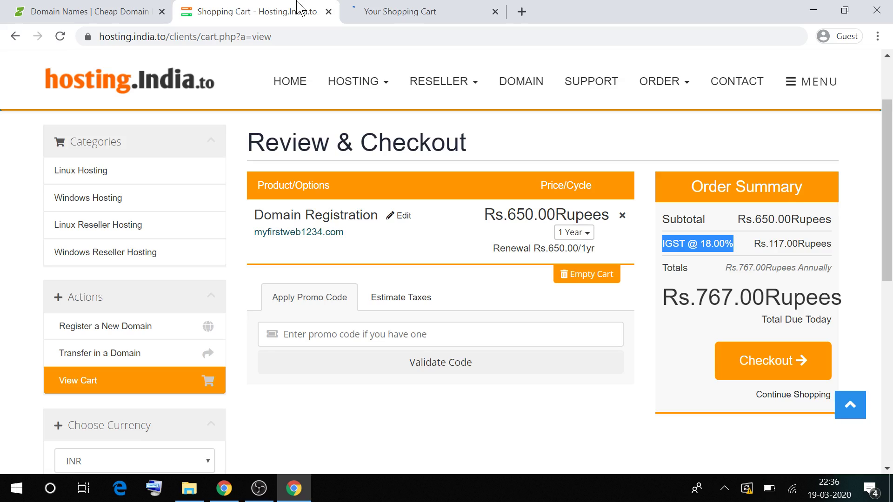
key(ctrl+shift+Tab)
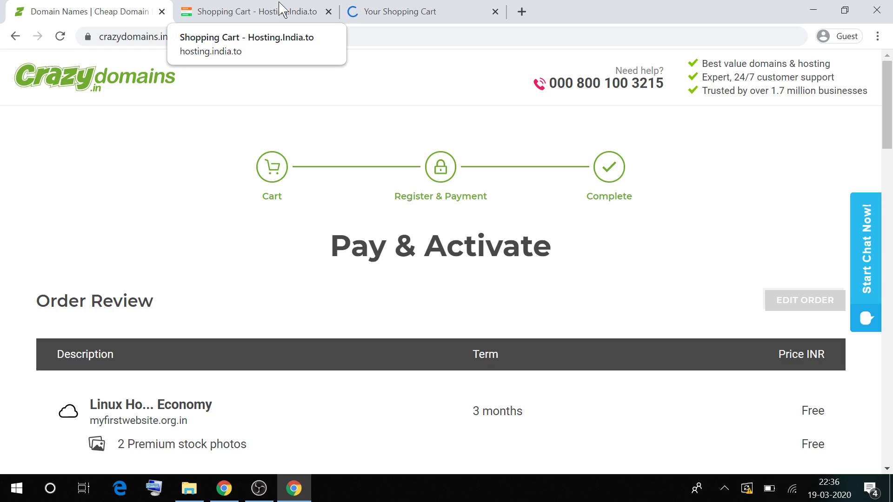